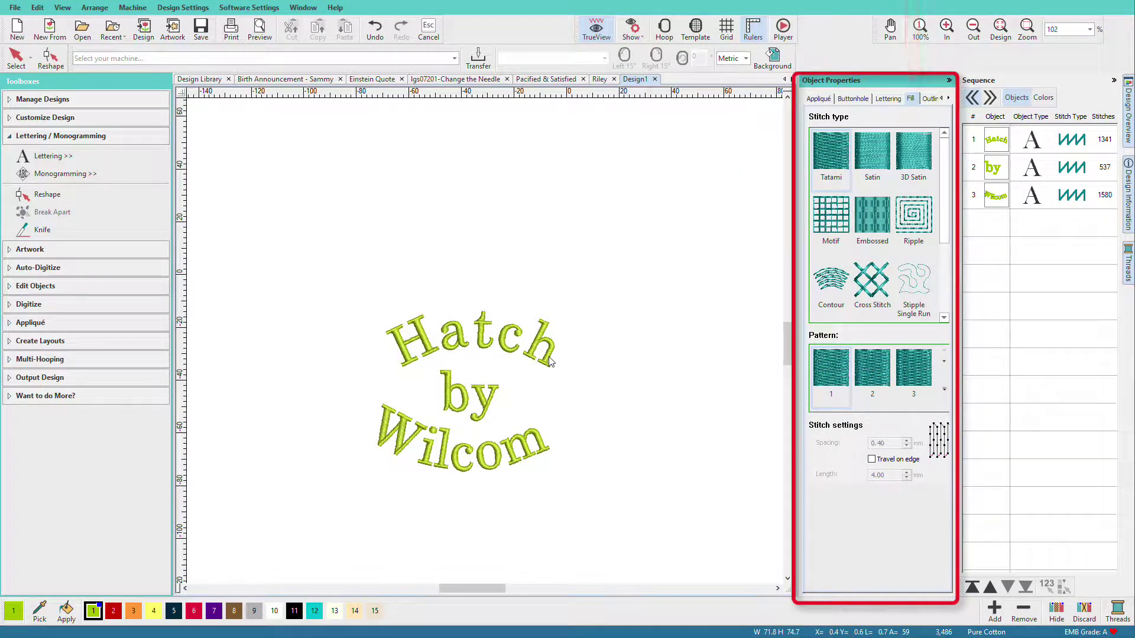
# - Select the curved 'Hatch' lettering to show its Fill stitch types (Tatami, Satin, Embossed, Blanket)
pyautogui.click(539, 355)
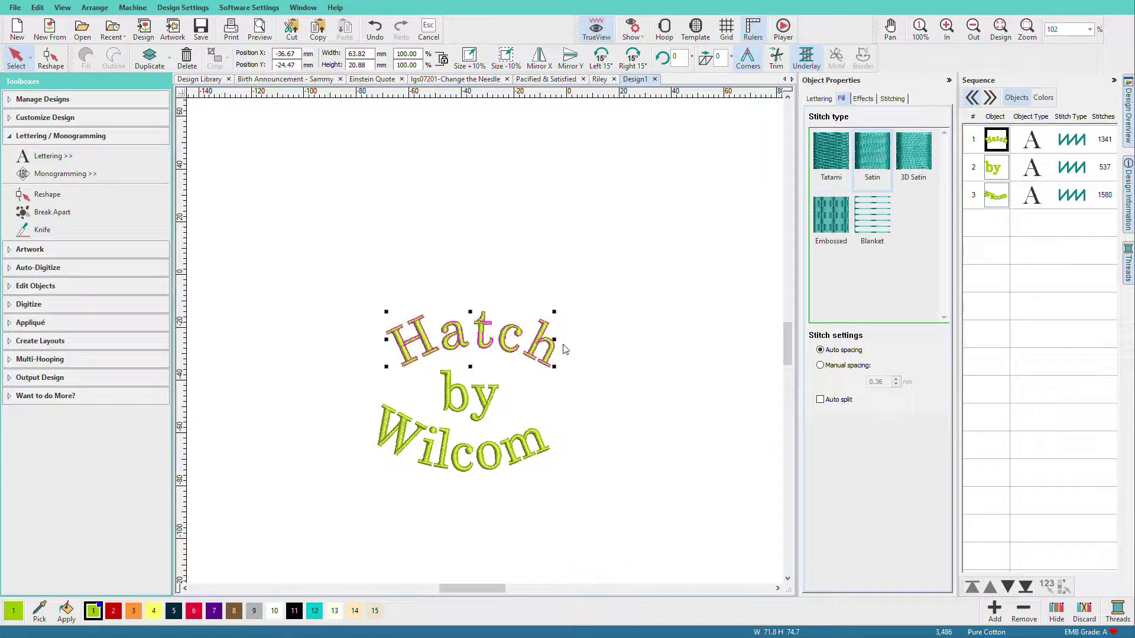
# - Move 'by' to the top, drop 'Hatch' just above 'Wilcom', and enlarge 'by' to 118.19 × 72.07 mm
pyautogui.click(488, 406)
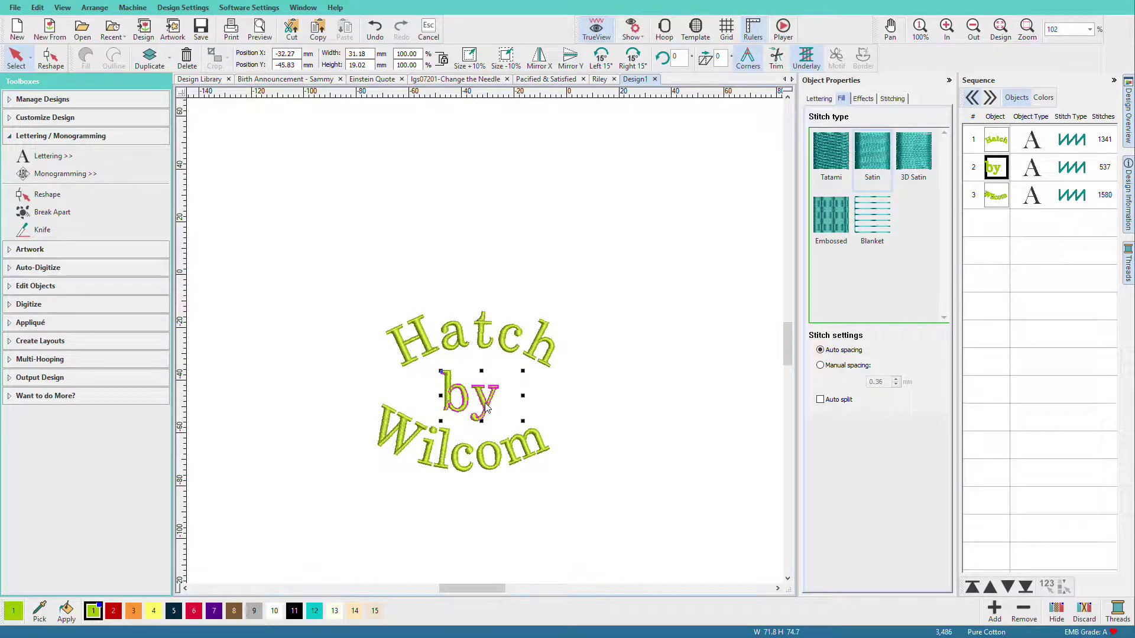
pyautogui.moveTo(486, 406)
pyautogui.mouseDown()
pyautogui.moveTo(510, 222)
pyautogui.moveTo(542, 192)
pyautogui.moveTo(578, 115)
pyautogui.moveTo(680, 109)
pyautogui.moveTo(589, 159)
pyautogui.moveTo(555, 219)
pyautogui.mouseUp()
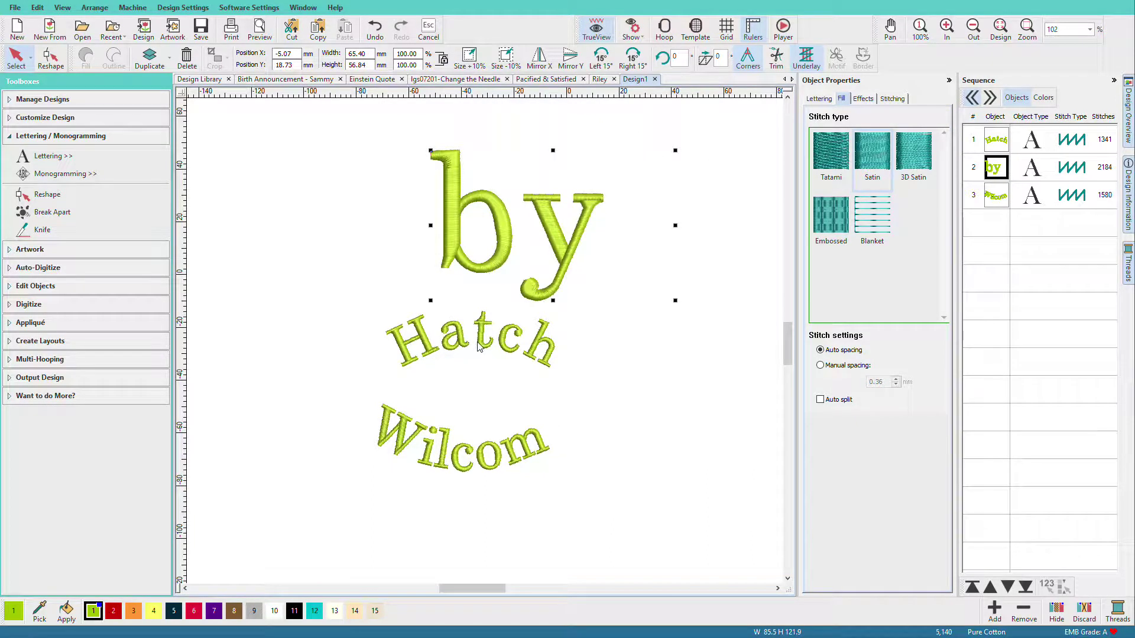
pyautogui.moveTo(479, 347); pyautogui.dragTo(474, 398)
pyautogui.moveTo(506, 241)
pyautogui.mouseDown()
pyautogui.moveTo(532, 248)
pyautogui.moveTo(469, 256)
pyautogui.mouseUp()
pyautogui.moveTo(639, 167); pyautogui.dragTo(731, 125)
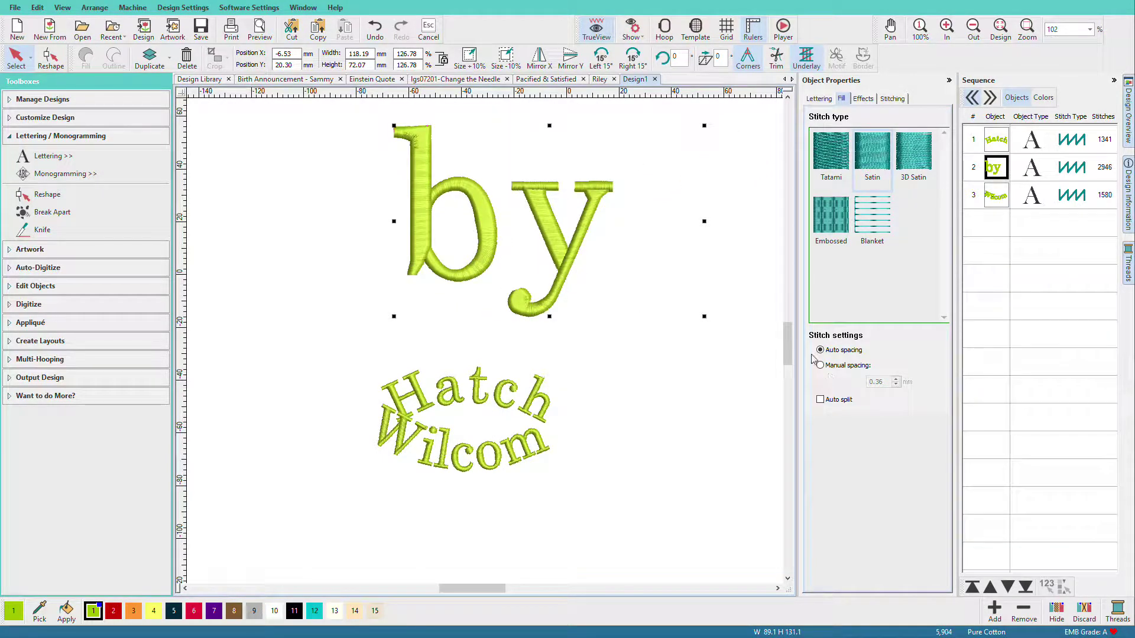
# - Turn on Auto split for 'by', try Tatami and 3D Satin, then settle on Satin
pyautogui.click(821, 400)
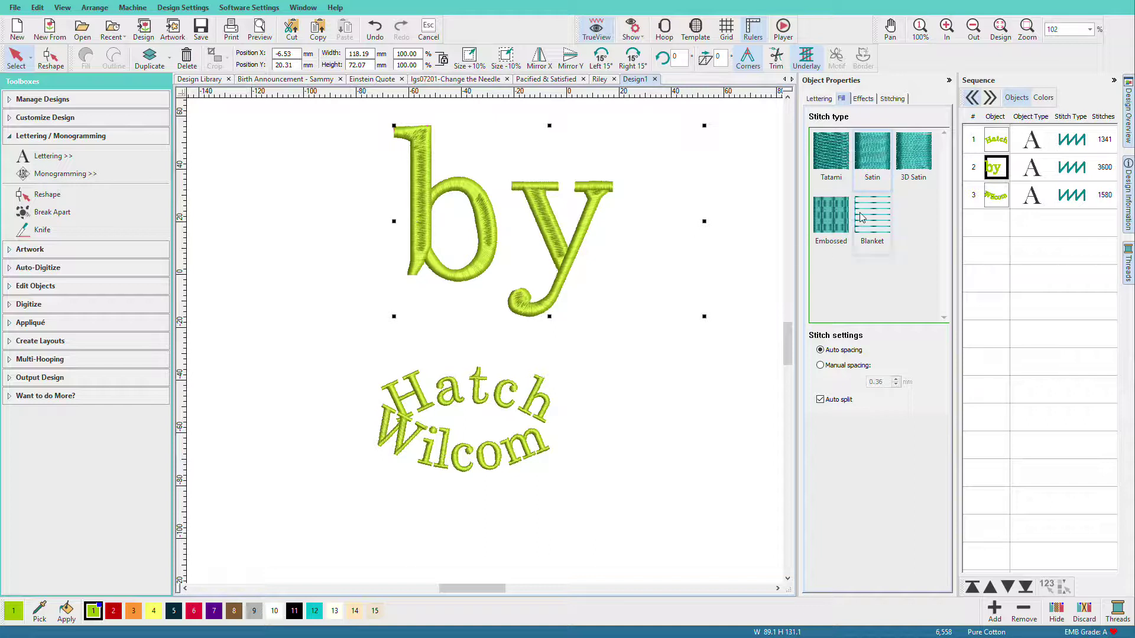
pyautogui.click(834, 163)
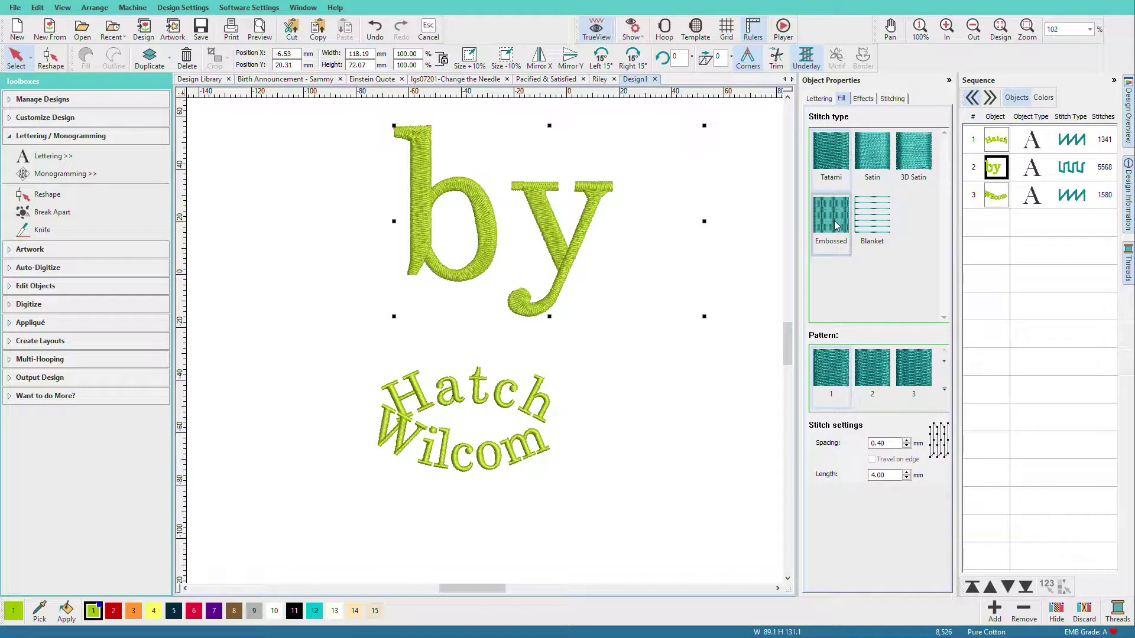
pyautogui.click(914, 151)
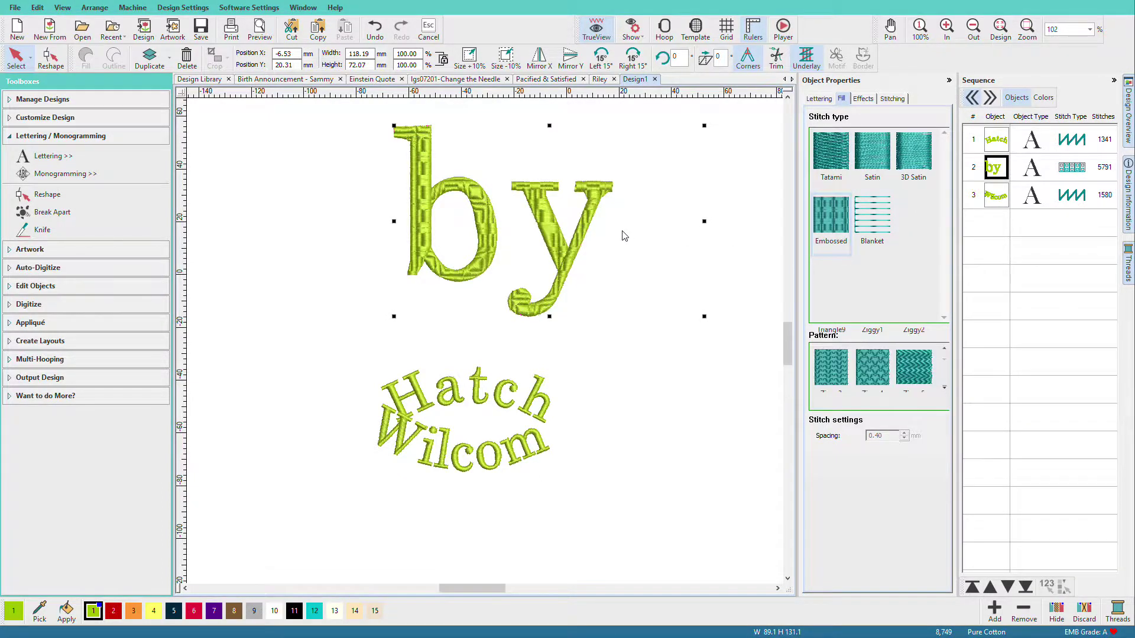
pyautogui.click(872, 158)
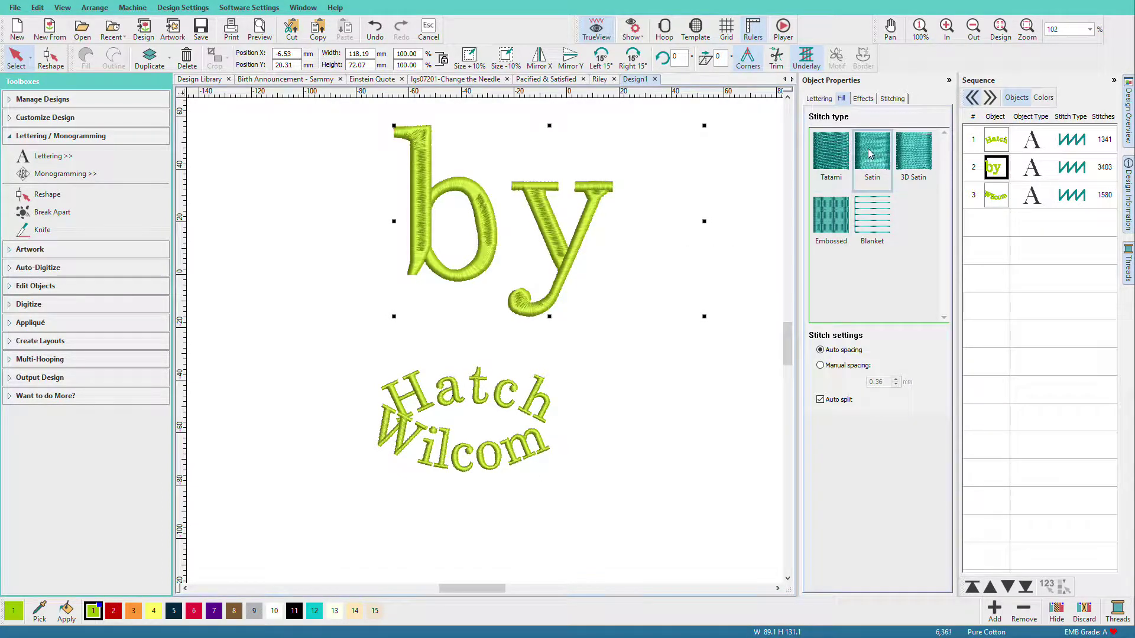
# - Give 'by' an elastic embossed fill using the Chevron6 pattern in a single row
pyautogui.click(864, 99)
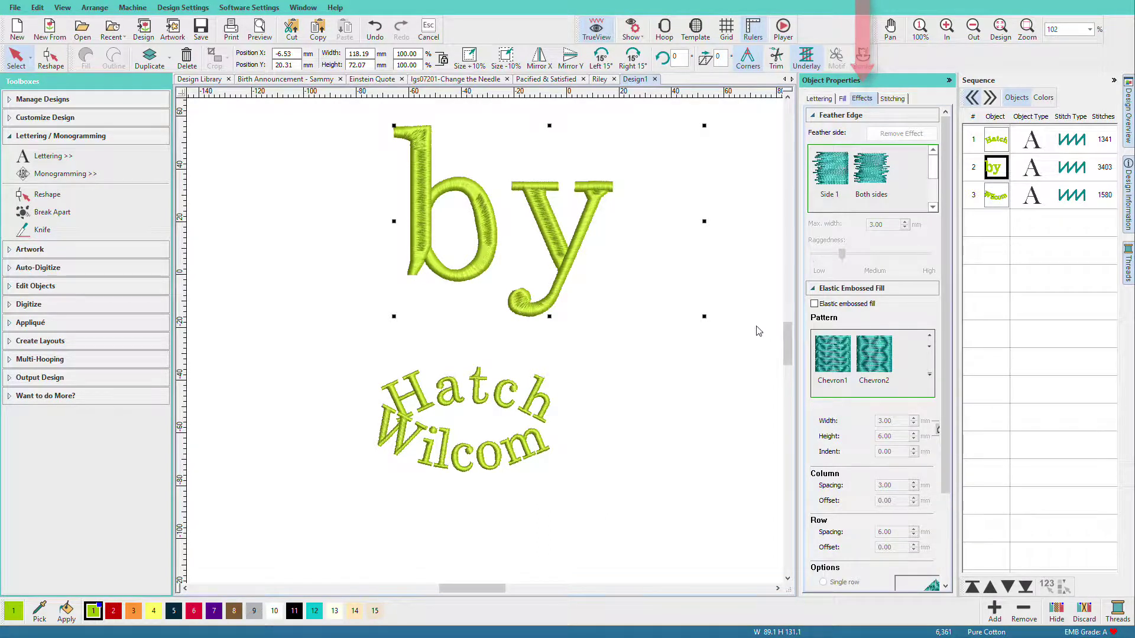
pyautogui.click(815, 304)
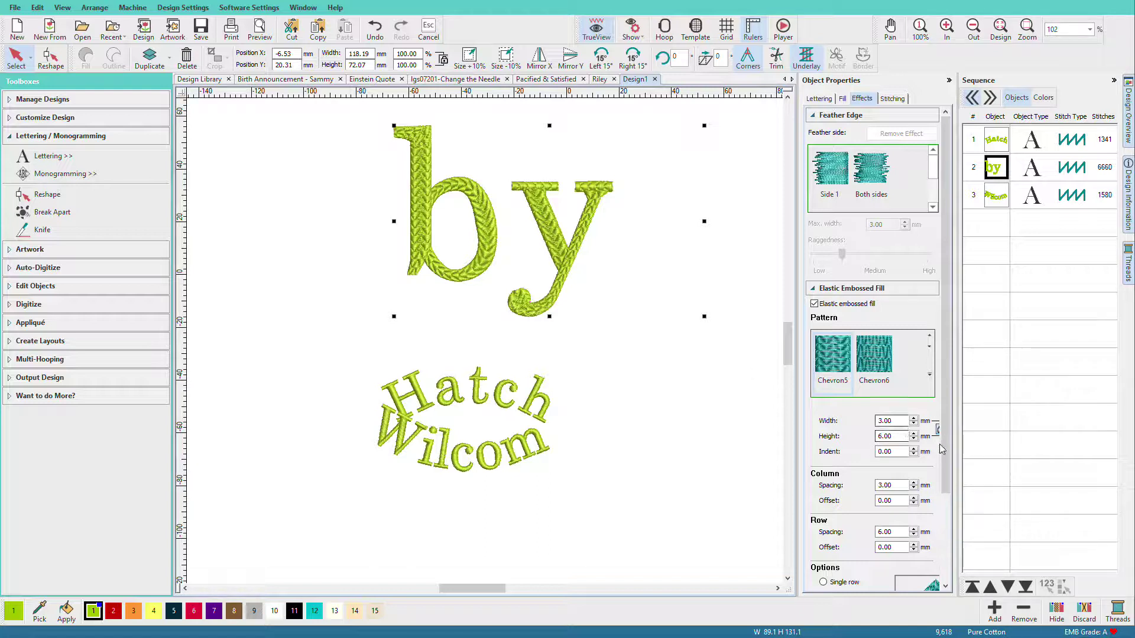
pyautogui.scroll(-3, 938, 521)
pyautogui.scroll(-1, 937, 523)
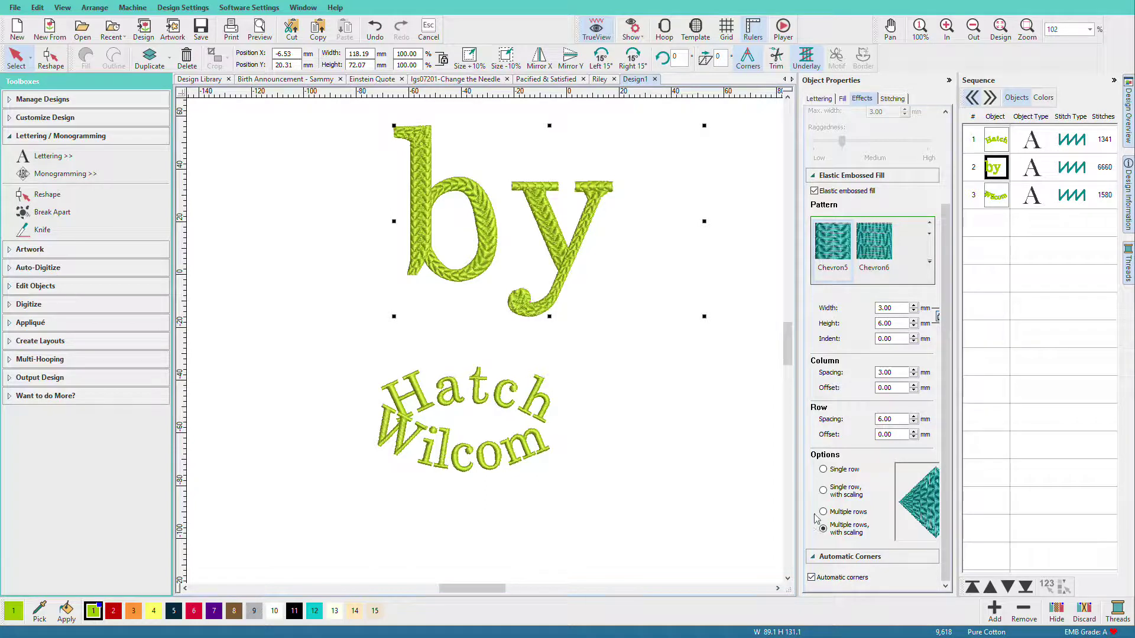
pyautogui.click(823, 469)
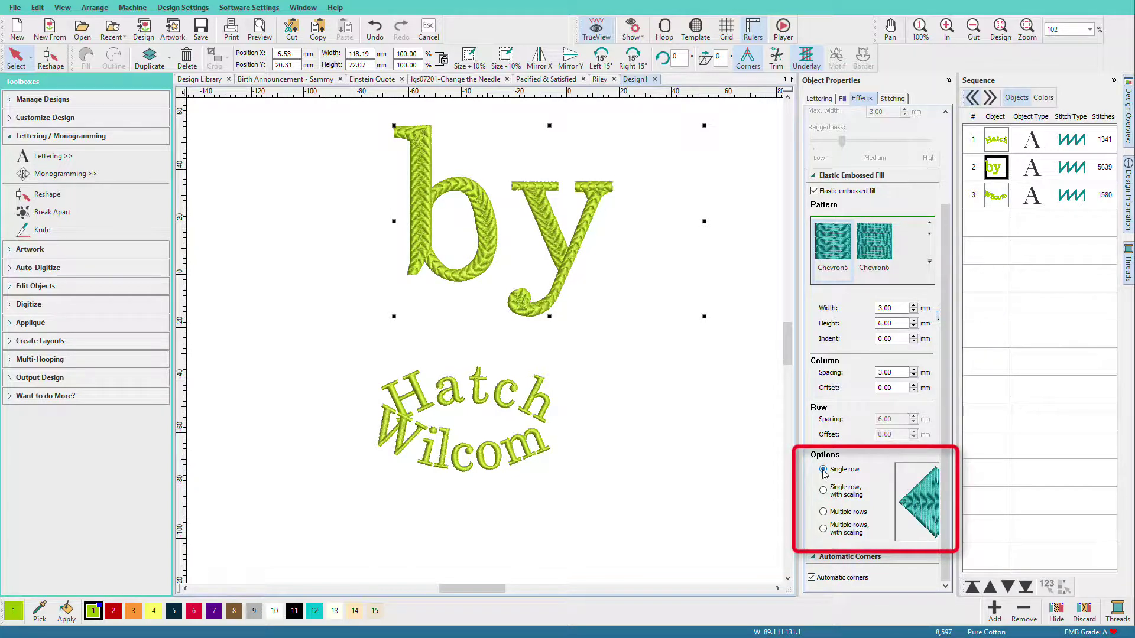
pyautogui.click(879, 258)
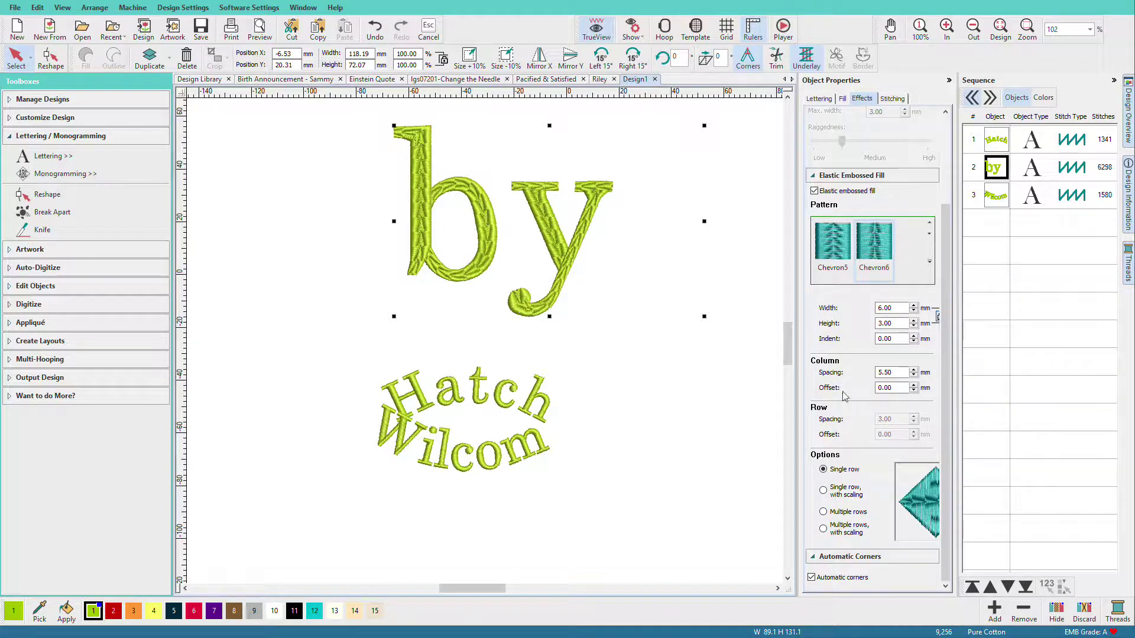
# - Try the Basket, Arrow1, Brick and Chevron3 embossed patterns on 'by', then apply Chevron5
pyautogui.click(930, 263)
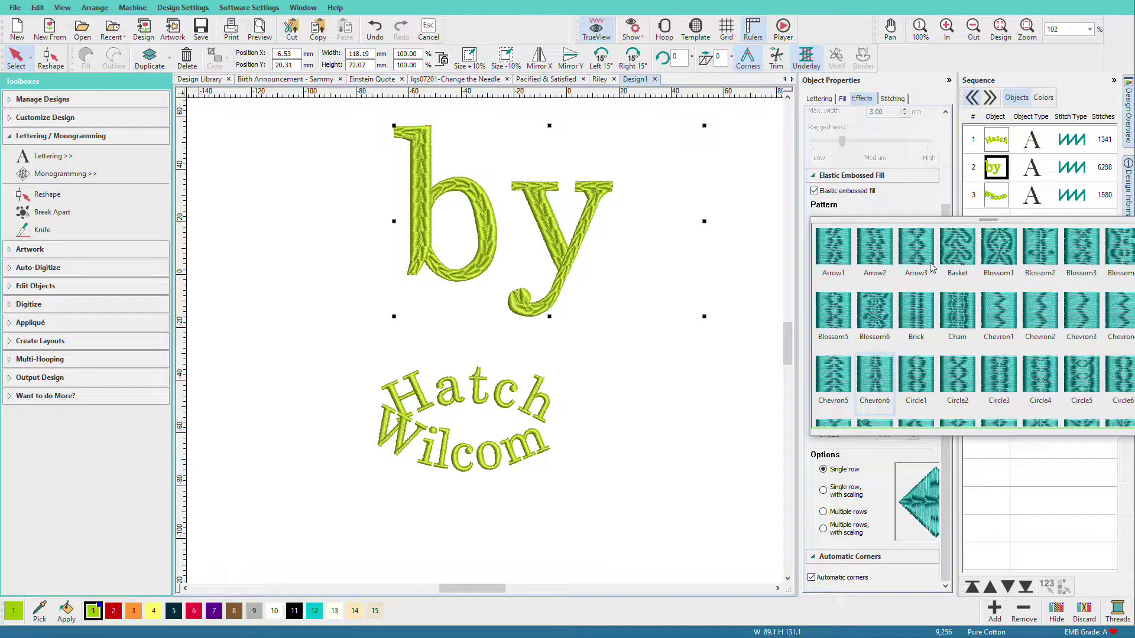
pyautogui.moveTo(1008, 224); pyautogui.dragTo(1034, 243)
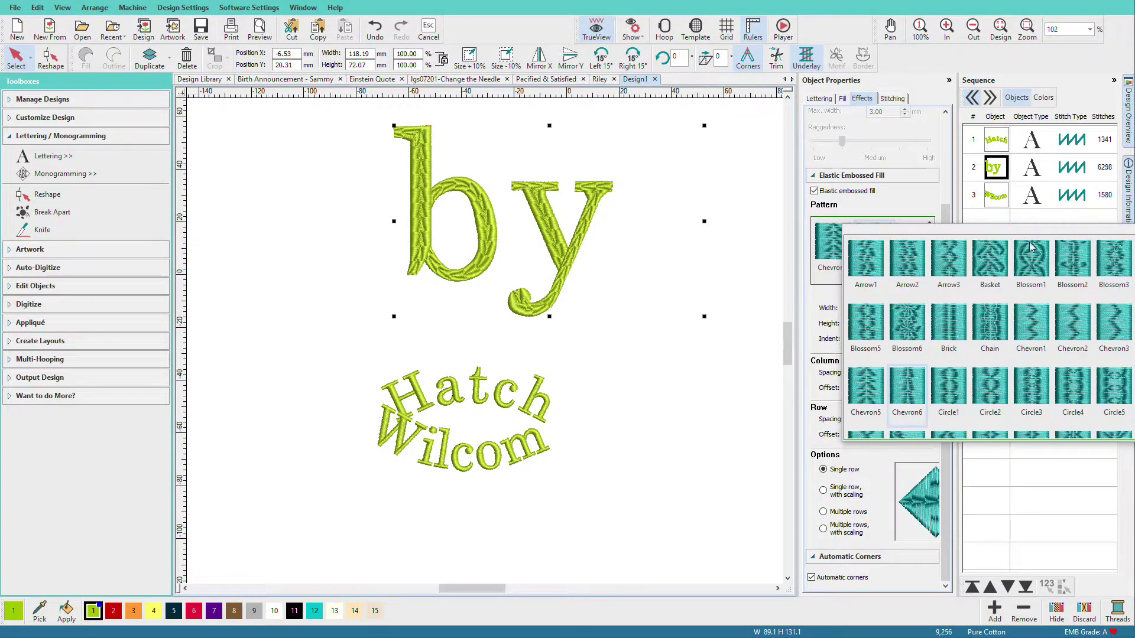
pyautogui.click(992, 253)
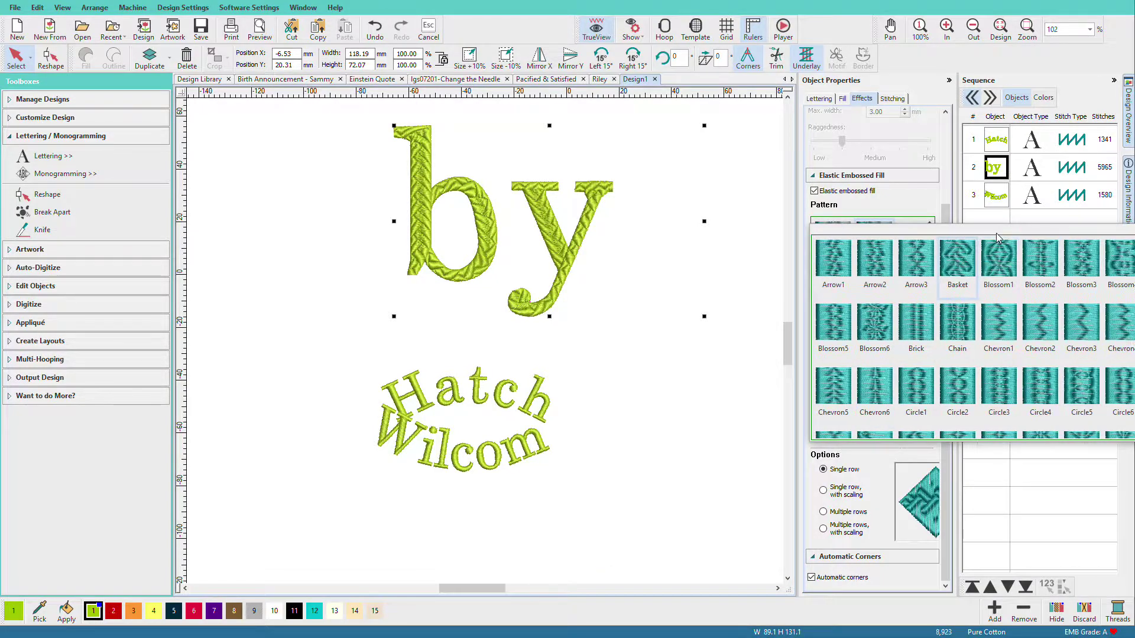
pyautogui.click(836, 257)
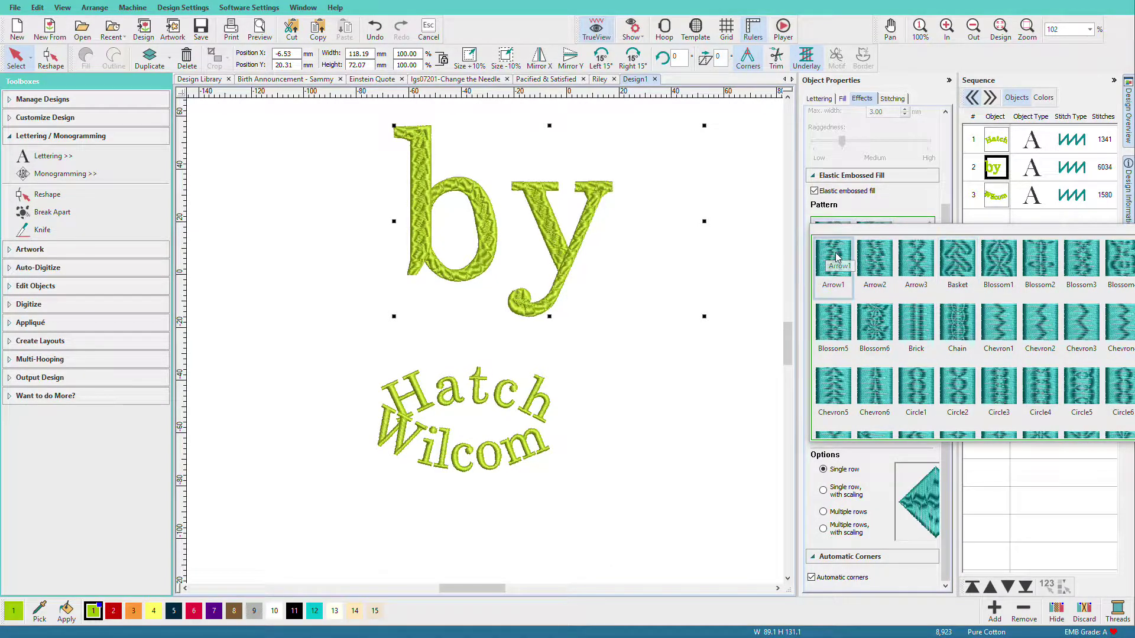
pyautogui.click(905, 322)
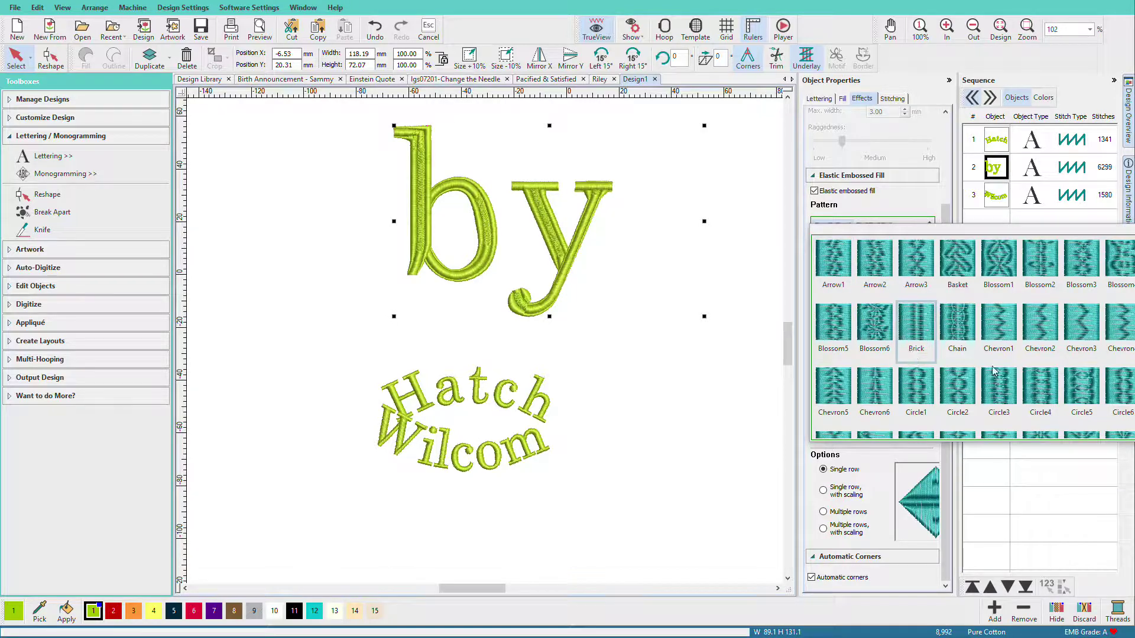
pyautogui.click(1081, 324)
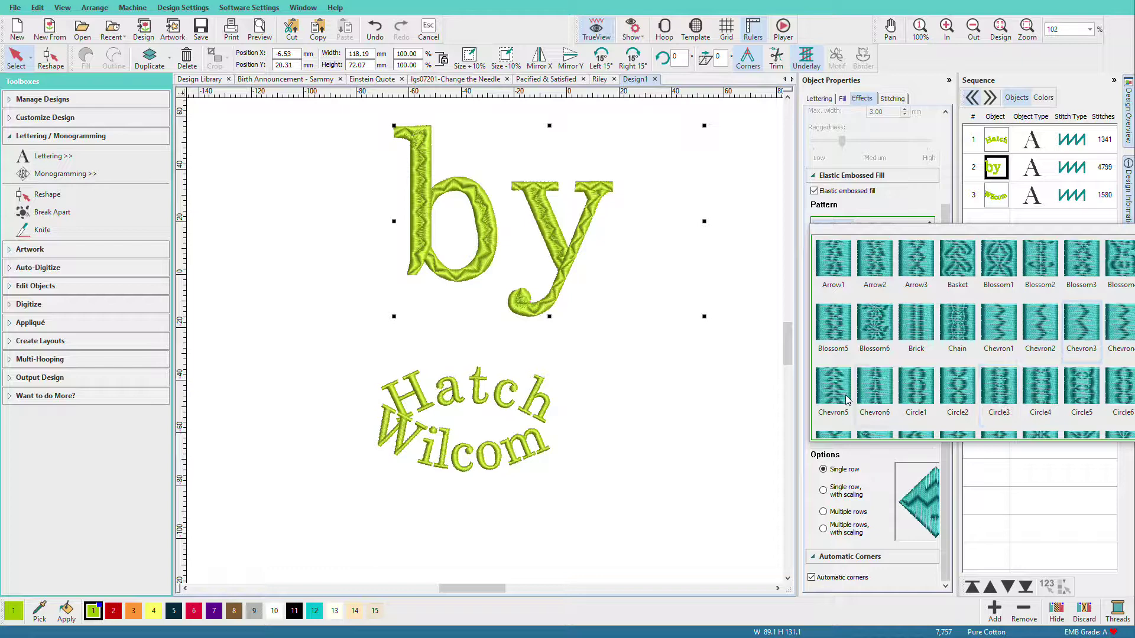
pyautogui.click(831, 385)
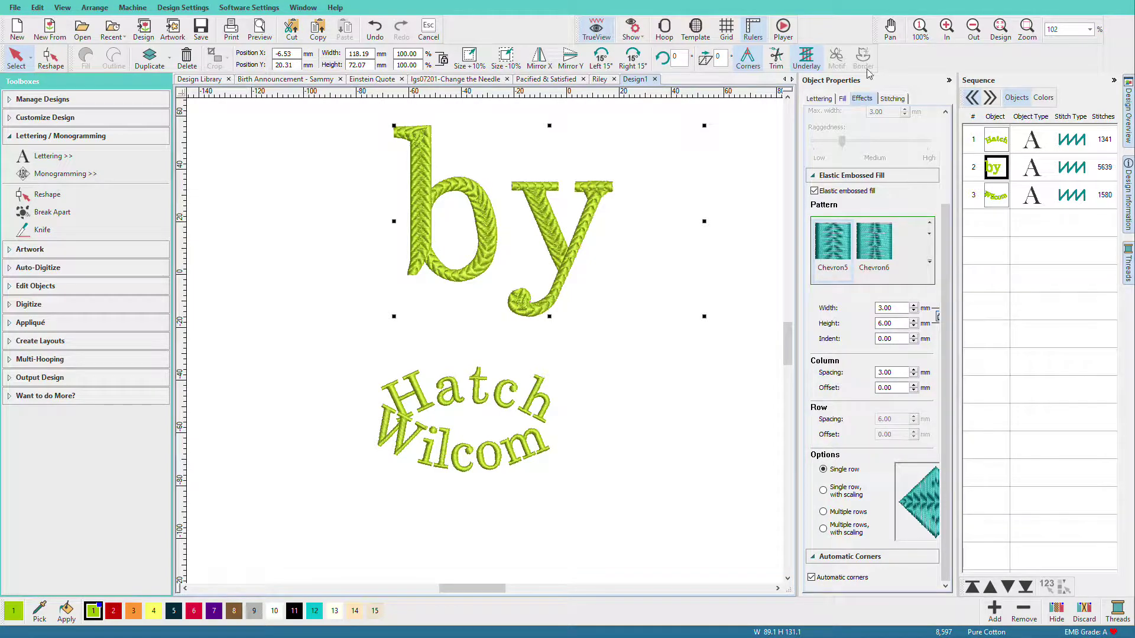
# - Show the underlay settings for 'by': Underlay 1 Edge Run and Underlay 2 Zigzag
pyautogui.click(892, 98)
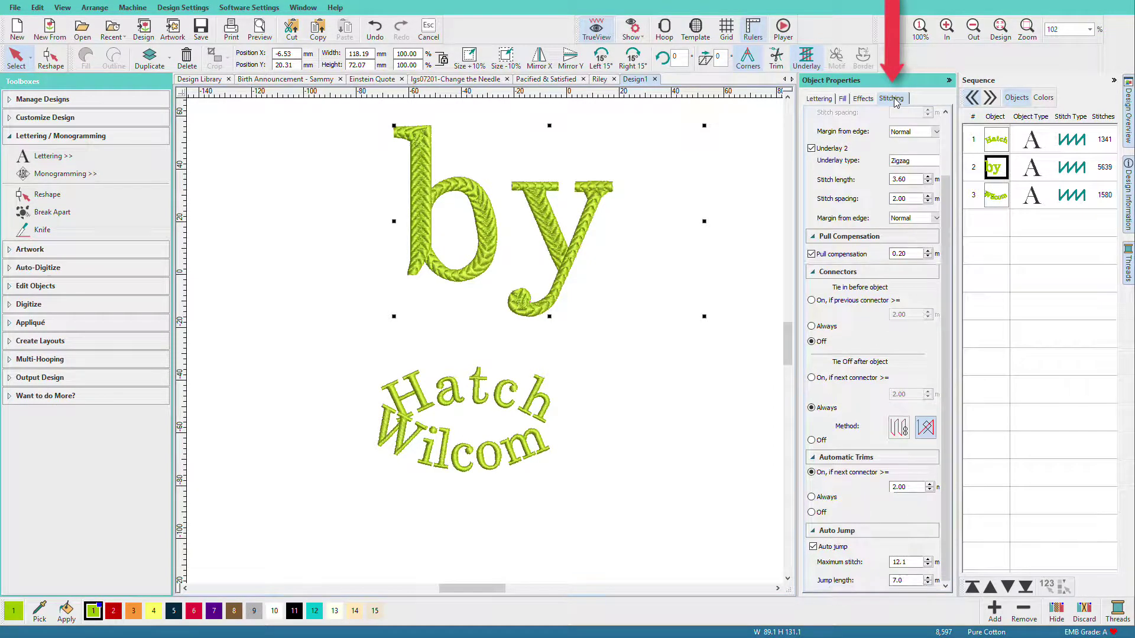
pyautogui.scroll(3, 946, 113)
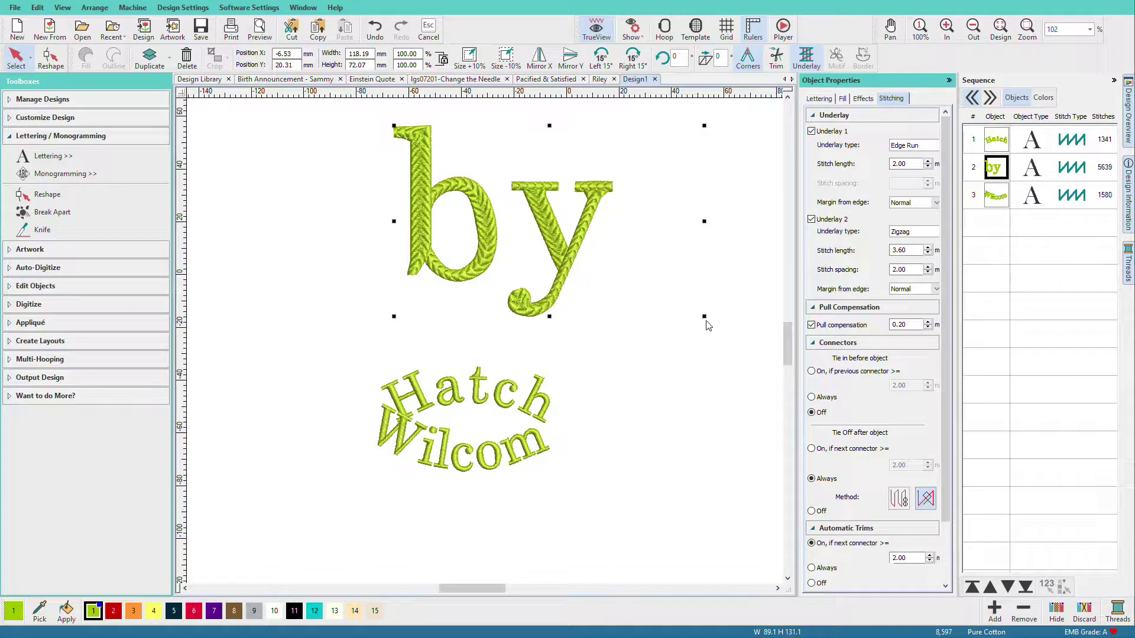
# - Shrink 'by' to about half size, undo, then redo the shrink to compare
pyautogui.moveTo(705, 319); pyautogui.dragTo(513, 183)
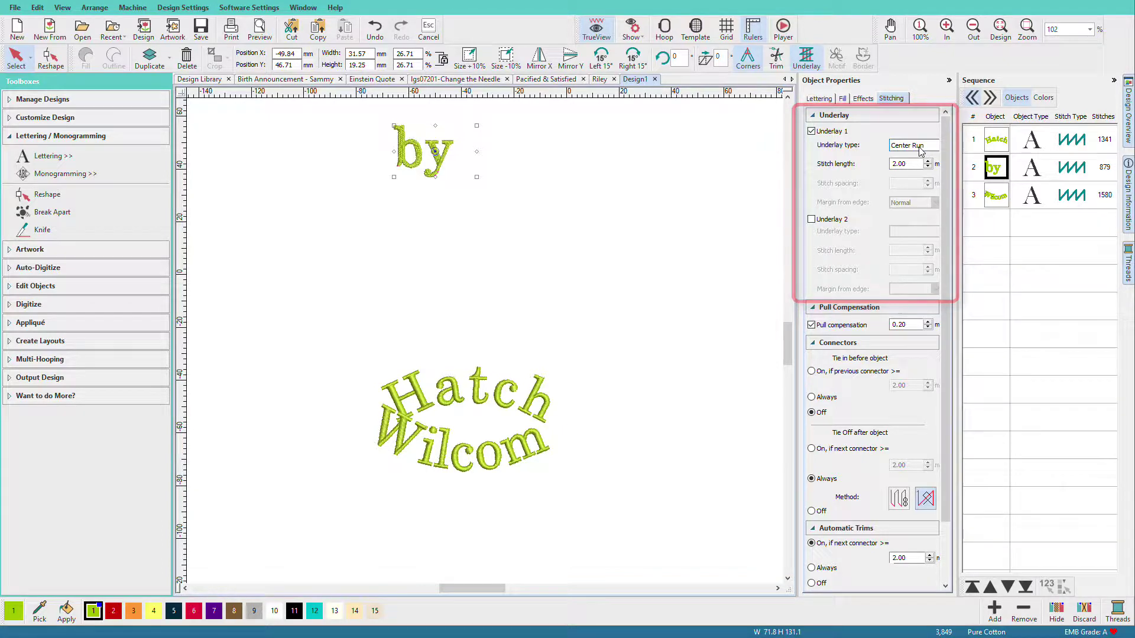
pyautogui.hotkey('ctrl', 'z')
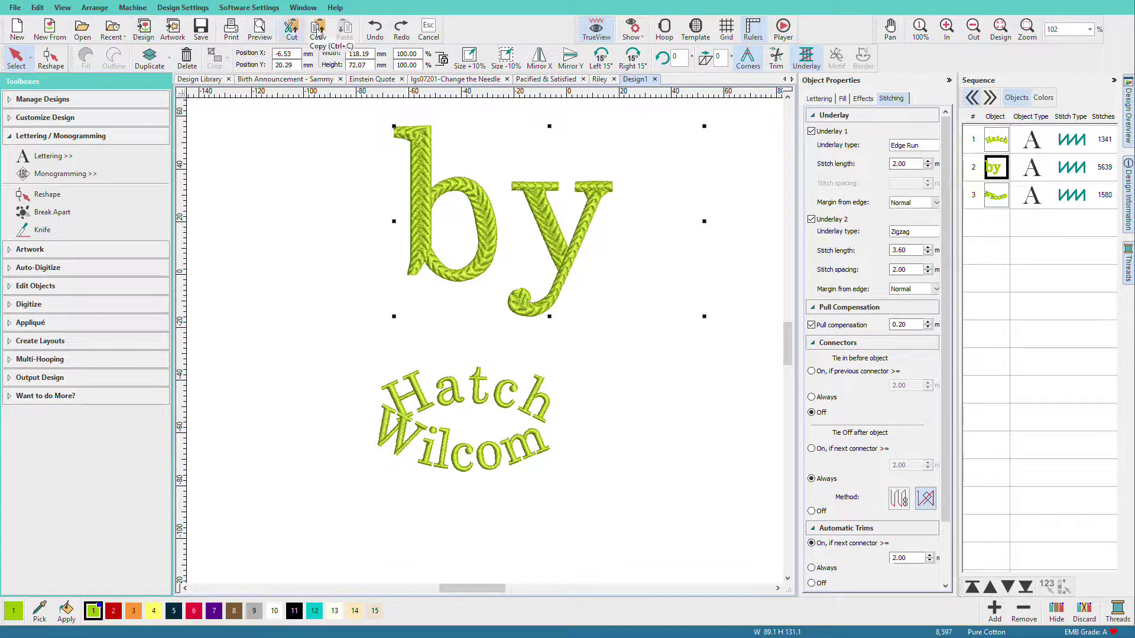
pyautogui.click(401, 27)
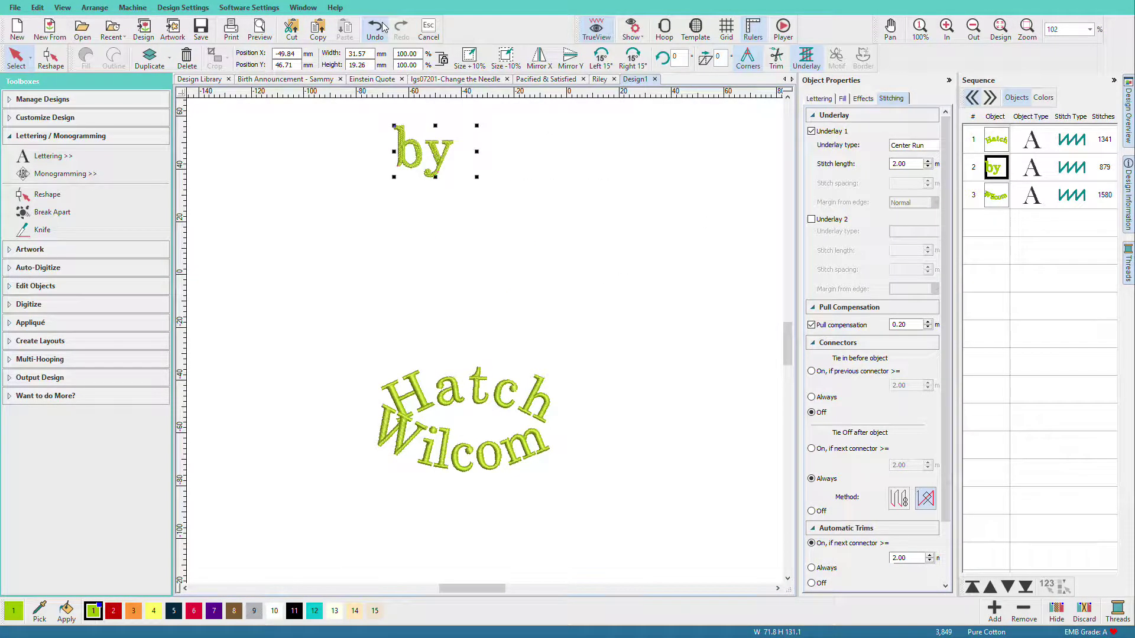
# - Reselect 'by', restore it to full 118.19 × 72.07 mm size, and show its effects settings
pyautogui.click(579, 164)
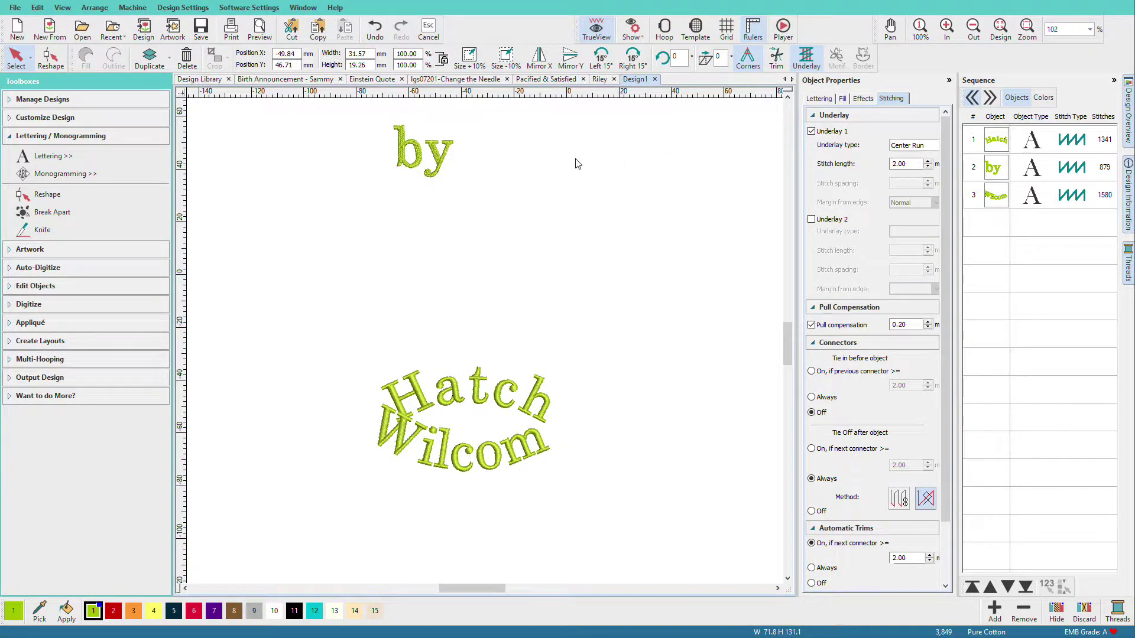
pyautogui.click(391, 153)
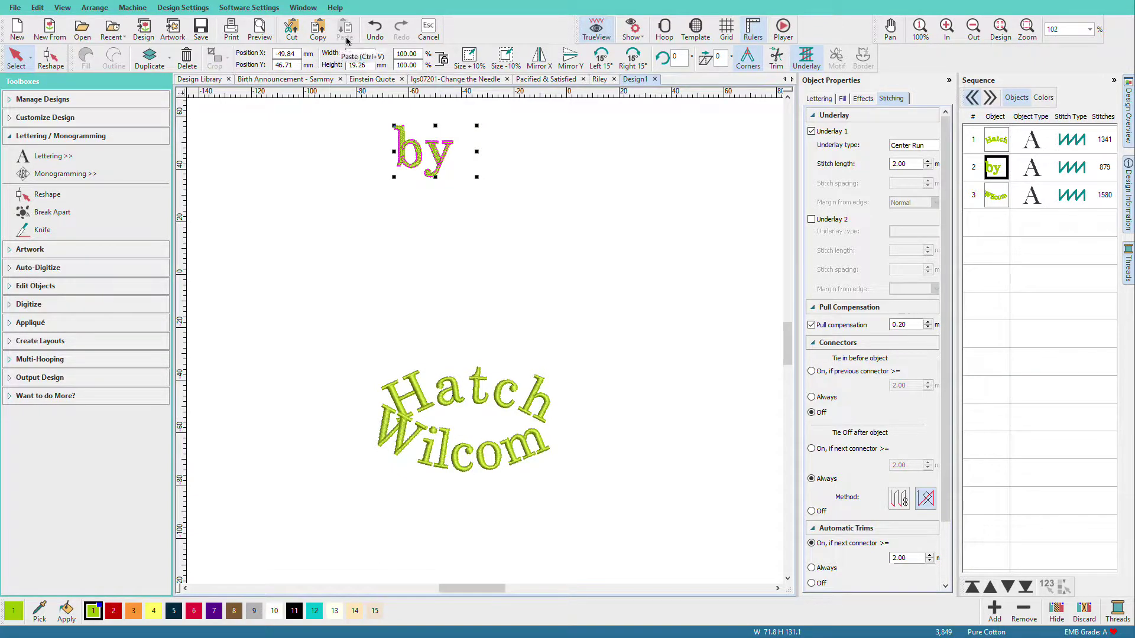
pyautogui.hotkey('ctrl', 'z')
pyautogui.click(862, 98)
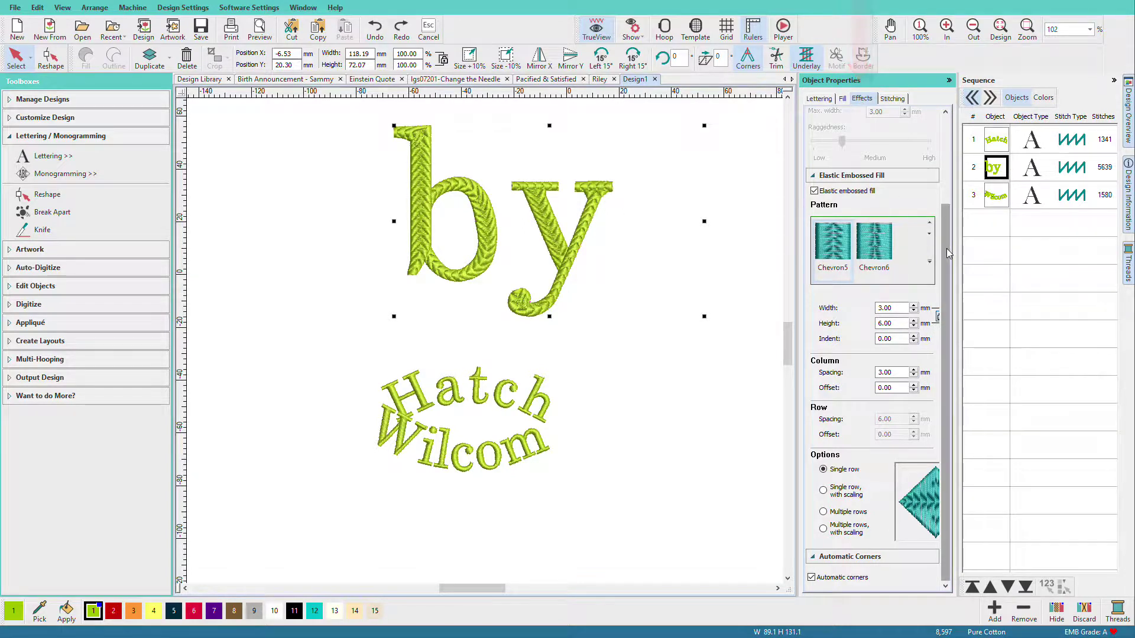
# - Try a both-sides feather edge on 'by', remove it, and switch off elastic embossed fill
pyautogui.moveTo(946, 250); pyautogui.dragTo(942, 146)
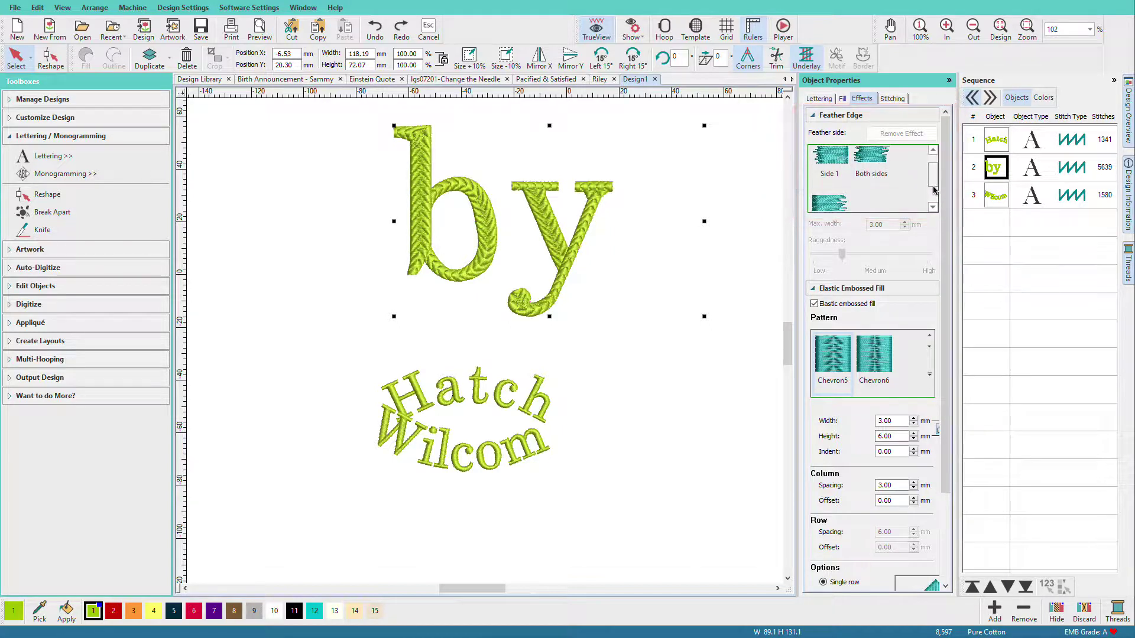
pyautogui.scroll(2, 933, 185)
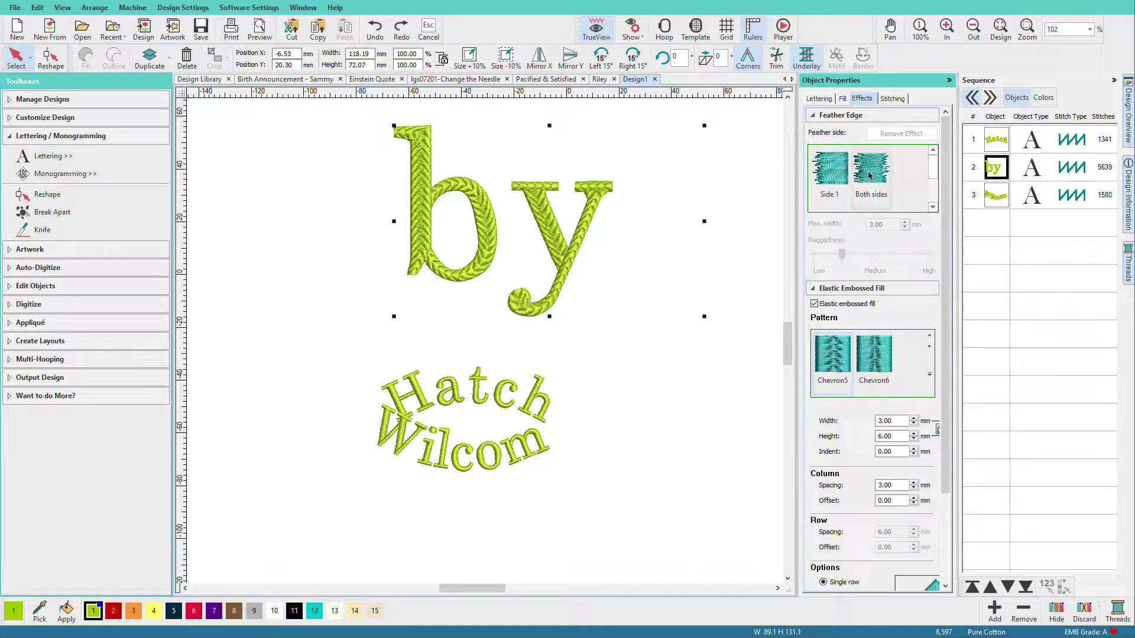
pyautogui.click(869, 175)
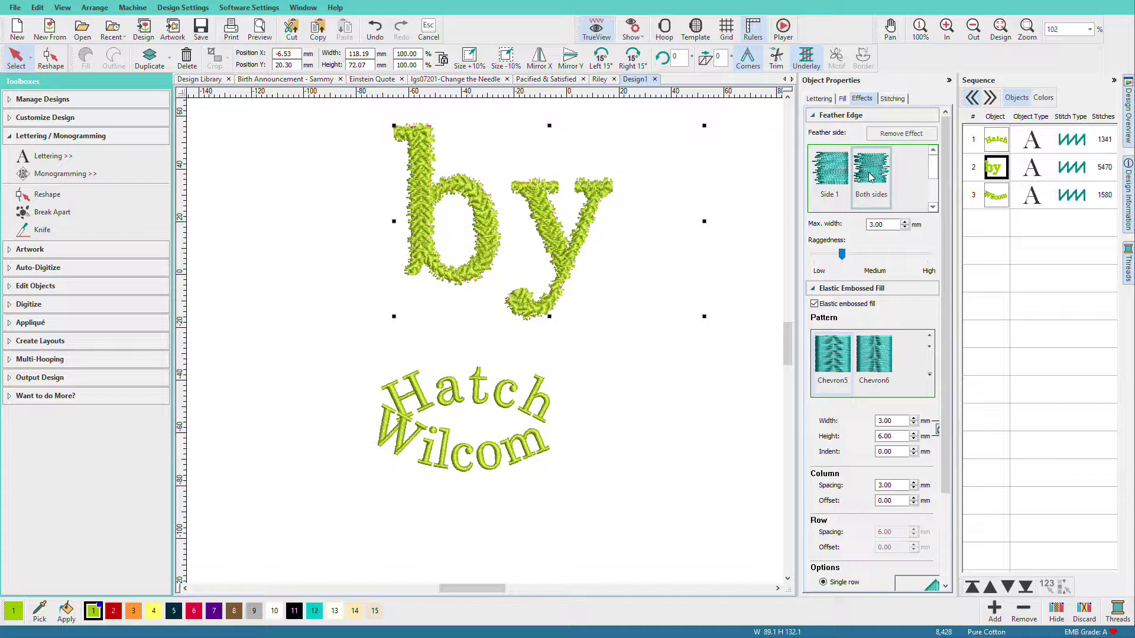
pyautogui.click(921, 136)
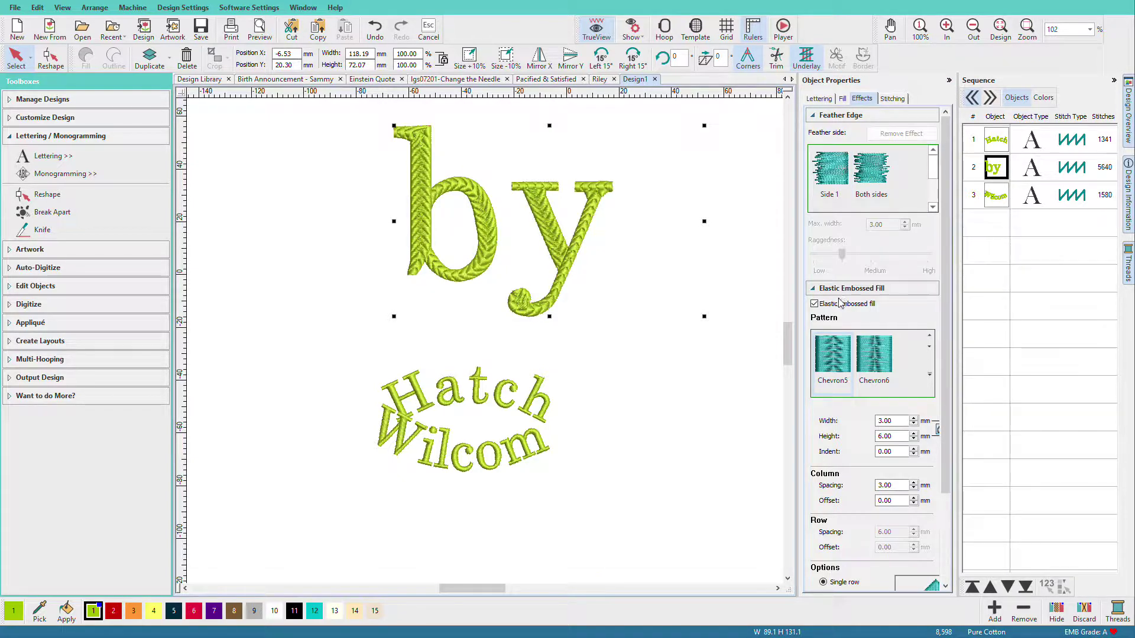
pyautogui.click(815, 304)
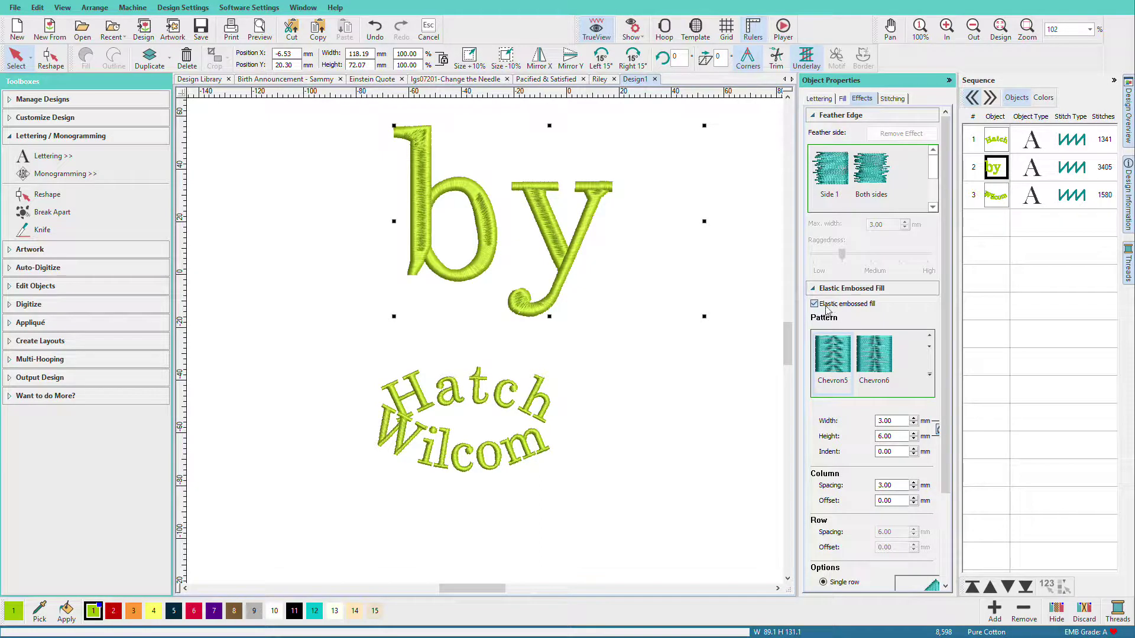